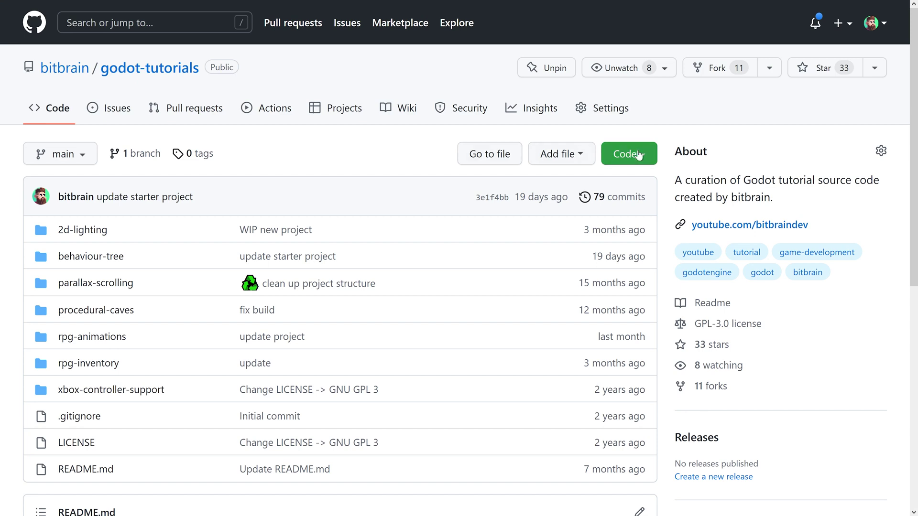
- Download the godot-tutorials repository as a ZIP and open its behaviour-tree folder
{"action": "left_click", "coordinate": [639, 154]}
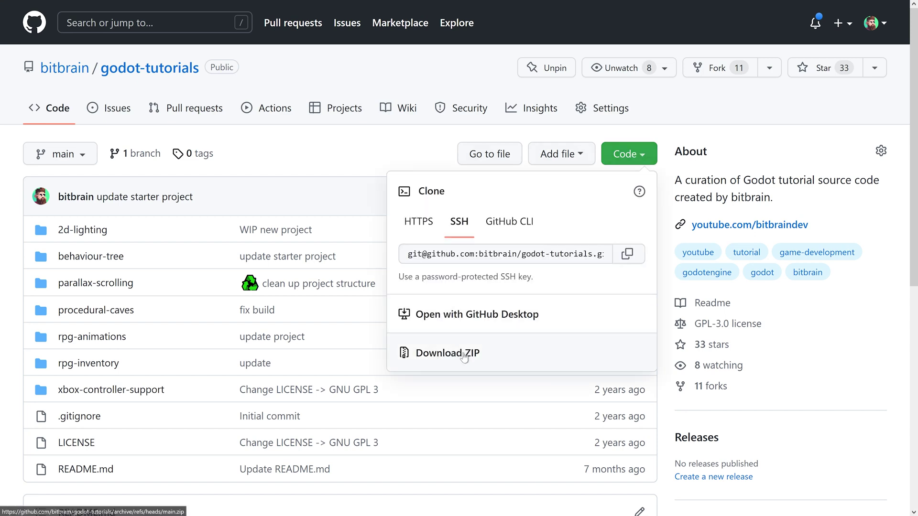
{"action": "left_click", "coordinate": [462, 355]}
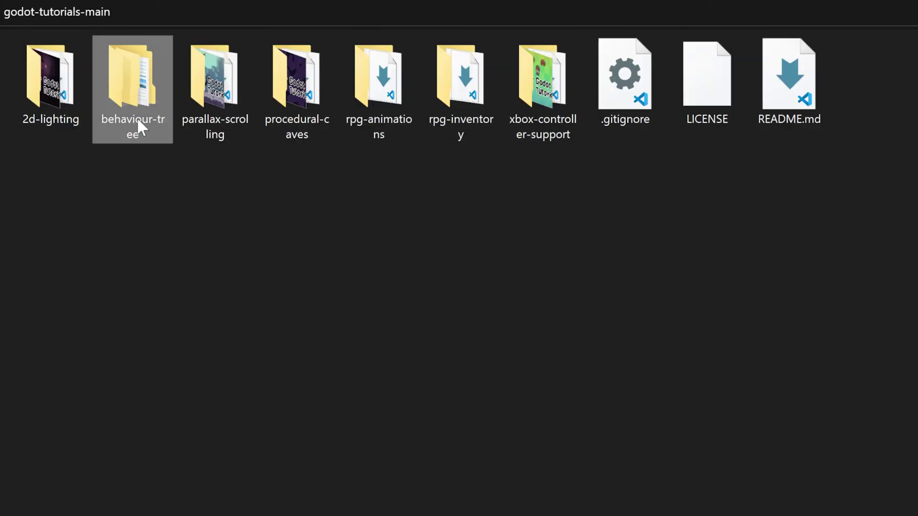
{"action": "double_click", "coordinate": [138, 120]}
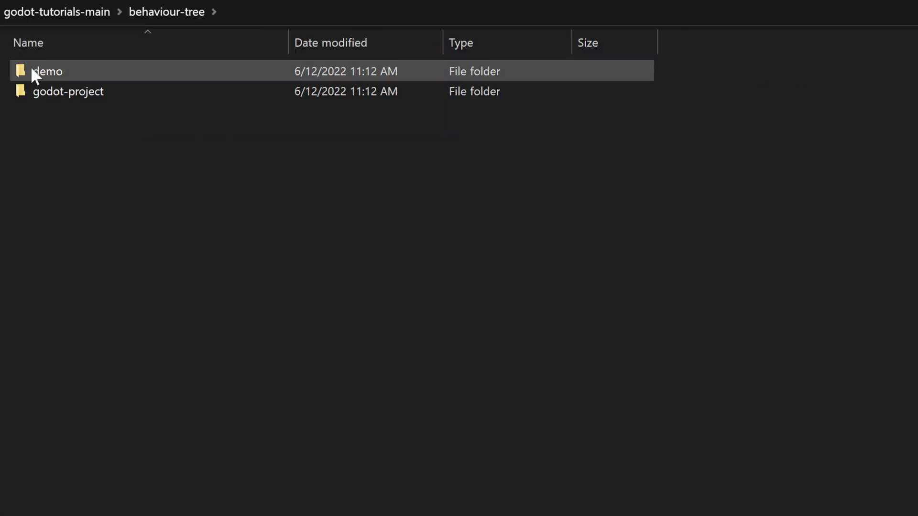
- Open the godot-project folder and load project.godot into the Godot editor
{"action": "double_click", "coordinate": [46, 91]}
{"action": "left_click", "coordinate": [39, 293]}
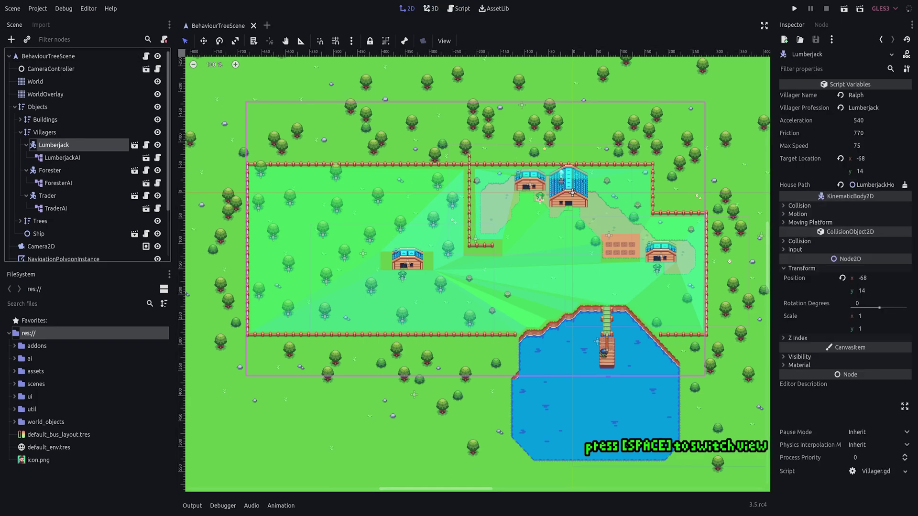
- Open the Villager scene and inspect its NavigationAgent2D node
{"action": "left_click", "coordinate": [135, 145]}
{"action": "left_click", "coordinate": [52, 132]}
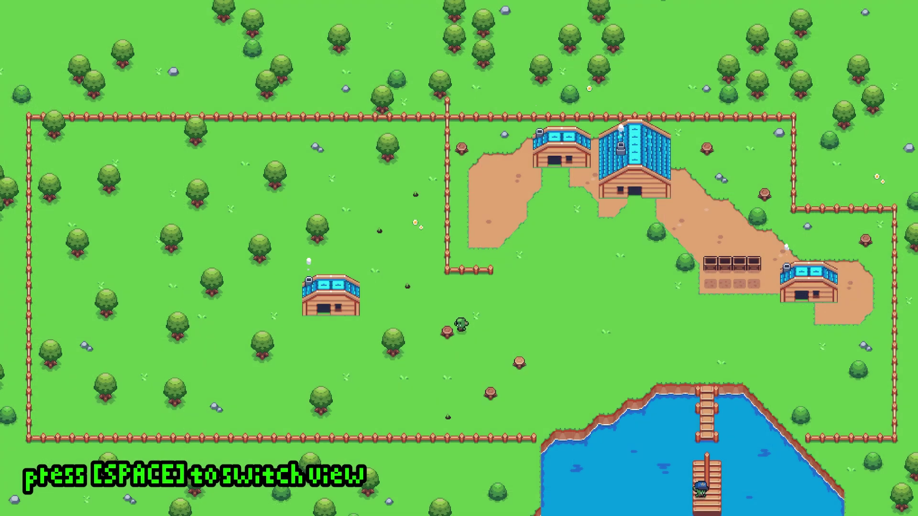
- Switch the running demo to the close-up camera with Space
{"action": "key", "text": "space"}
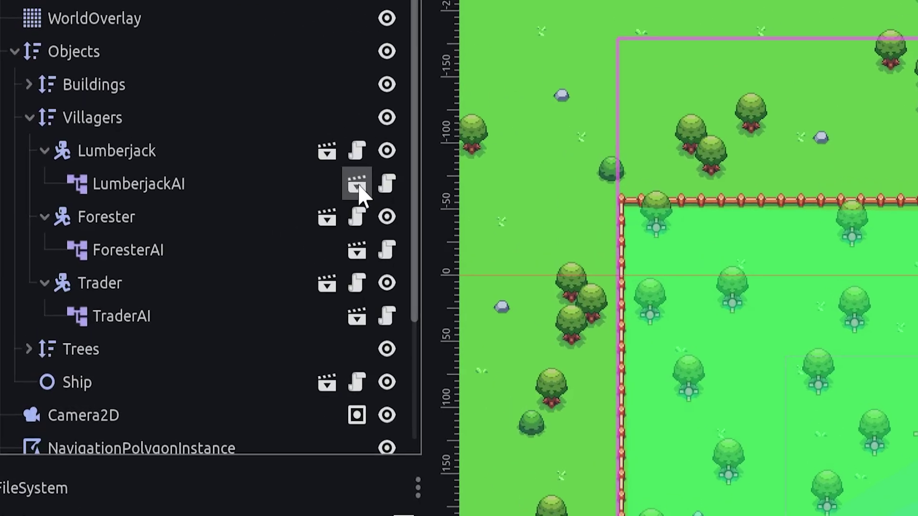
- Open the LumberjackAI scene, select its root node and view its script
{"action": "left_click", "coordinate": [146, 158]}
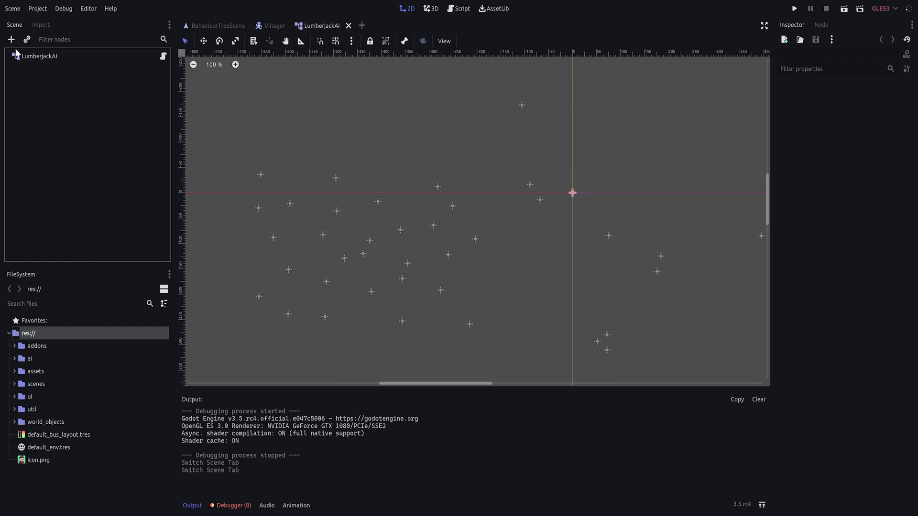
{"action": "left_click", "coordinate": [38, 58]}
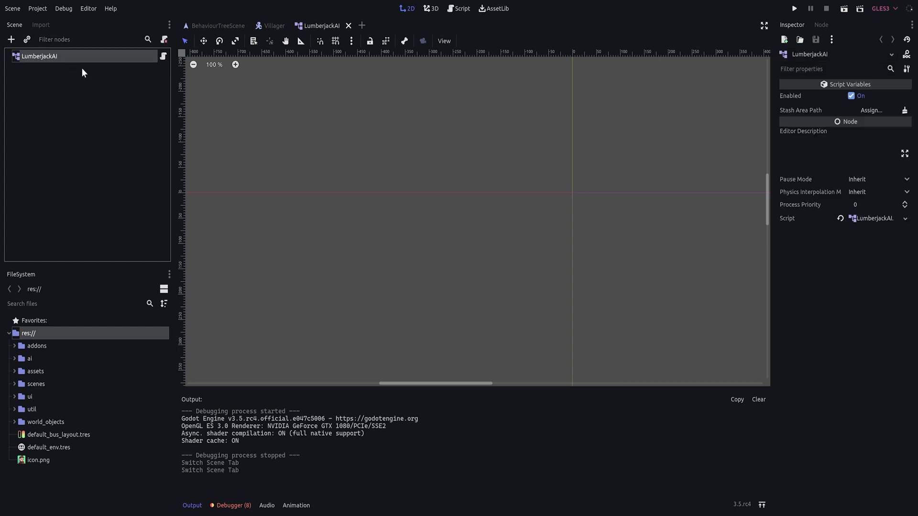
{"action": "left_click", "coordinate": [163, 57]}
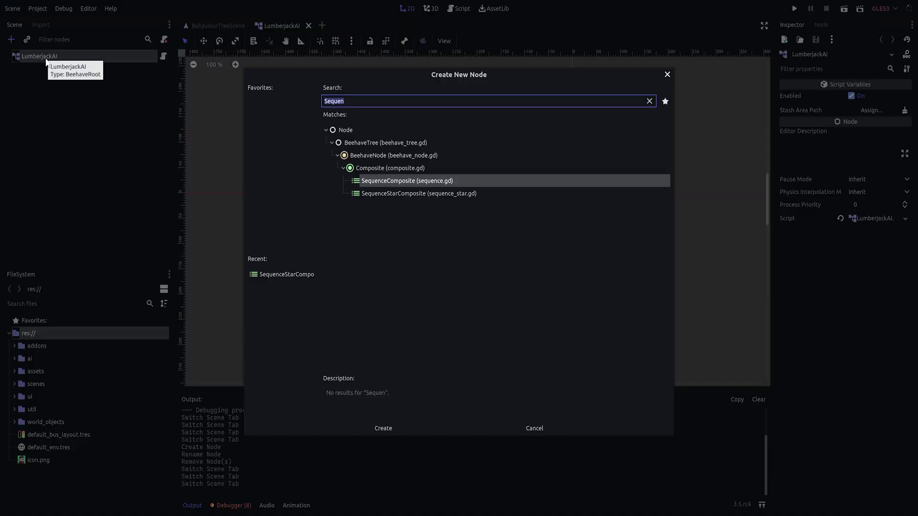
- Add a SequenceStarComposite named ChopWood under LumberjackAI, browsing the ai/actions folder
{"action": "double_click", "coordinate": [402, 193]}
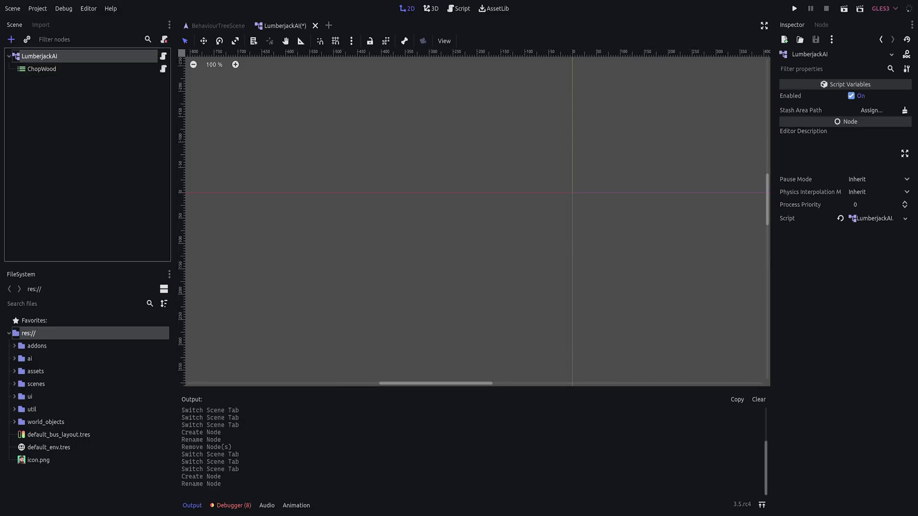
{"action": "left_click", "coordinate": [14, 358]}
{"action": "left_click", "coordinate": [20, 357]}
{"action": "scroll", "coordinate": [33, 394], "scroll_direction": "down", "scroll_amount": 5}
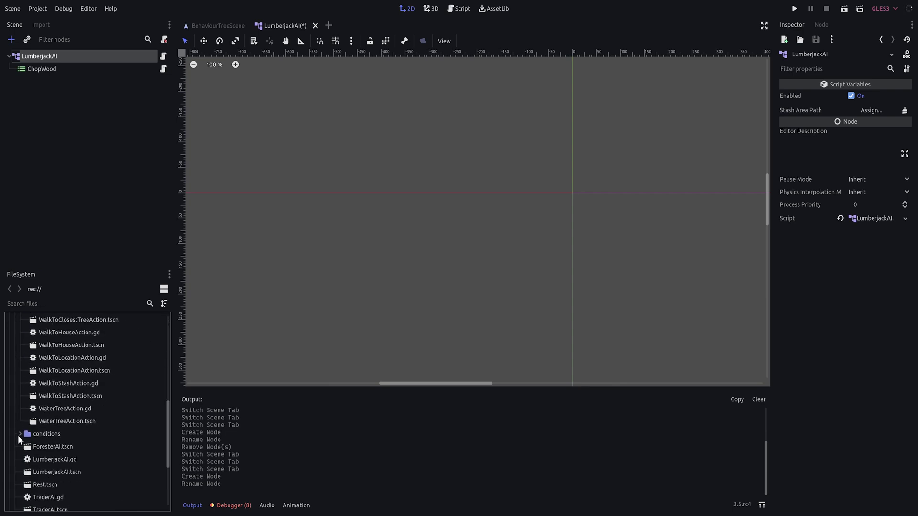
{"action": "left_click_drag", "start_coordinate": [166, 415], "coordinate": [164, 348]}
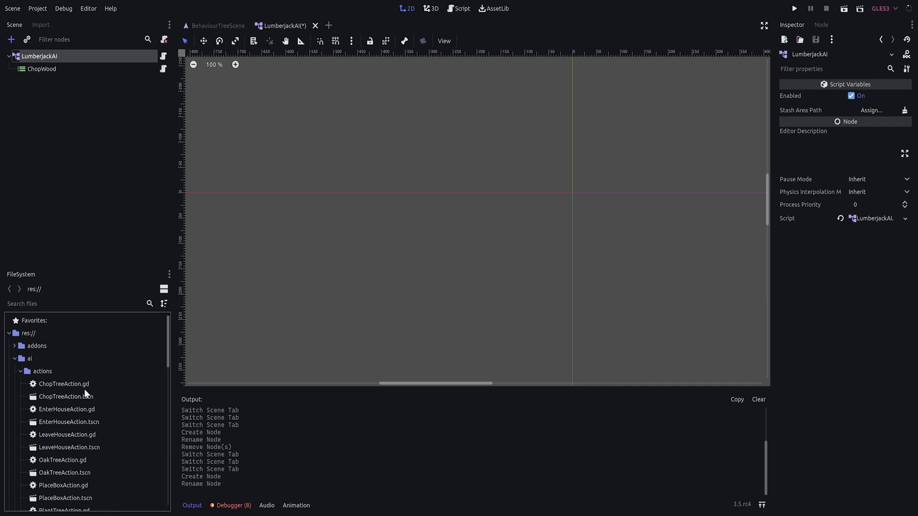
{"action": "left_click", "coordinate": [42, 69]}
- Instance LeaveHouseAction and WalkToClosestTreeAction under ChopWood and check the running demo
{"action": "left_click", "coordinate": [27, 39]}
{"action": "type", "text": "Leave"}
{"action": "key", "text": "Return"}
{"action": "key", "text": "Up"}
{"action": "left_click", "coordinate": [27, 40]}
{"action": "type", "text": "WalkTo"}
{"action": "double_click", "coordinate": [345, 242]}
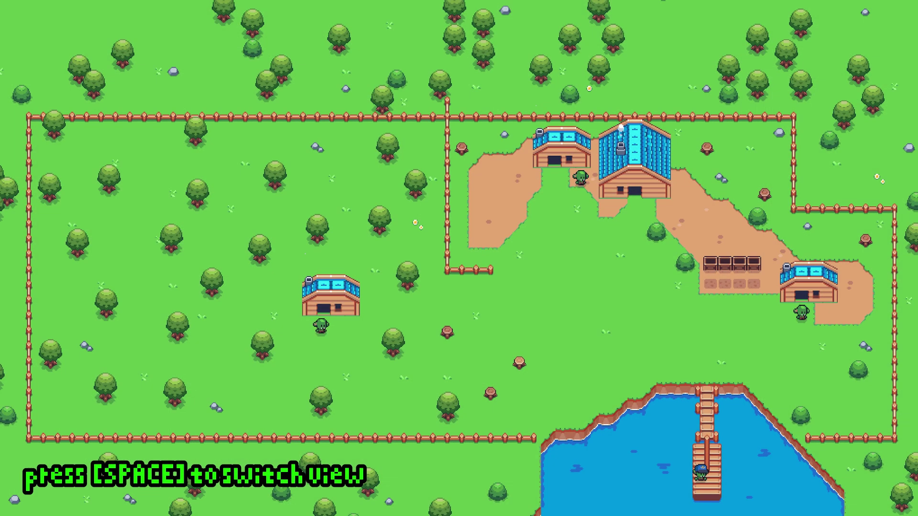
{"action": "key", "text": "space"}
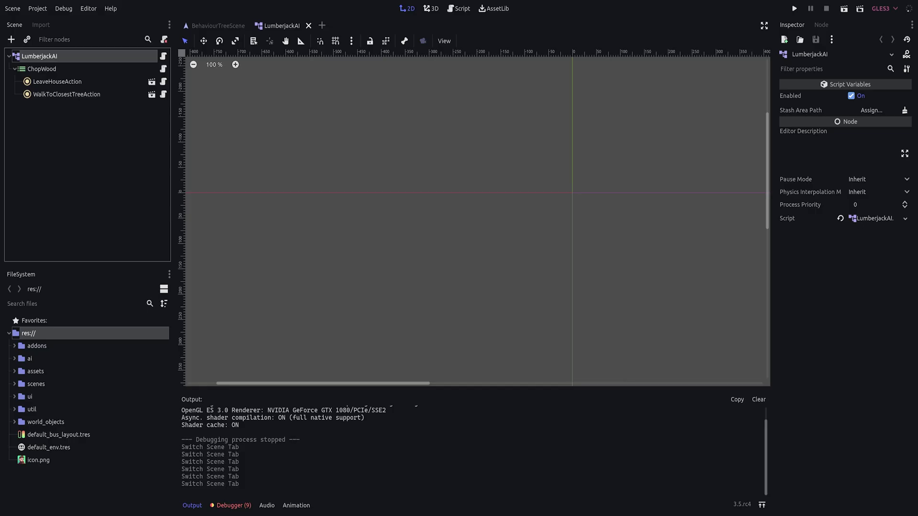
{"action": "left_click", "coordinate": [41, 69]}
- Instance ChopTreeAction, WalkToStashAction and PlaceBoxAction under ChopWood
{"action": "left_click", "coordinate": [26, 40]}
{"action": "type", "text": "chopt"}
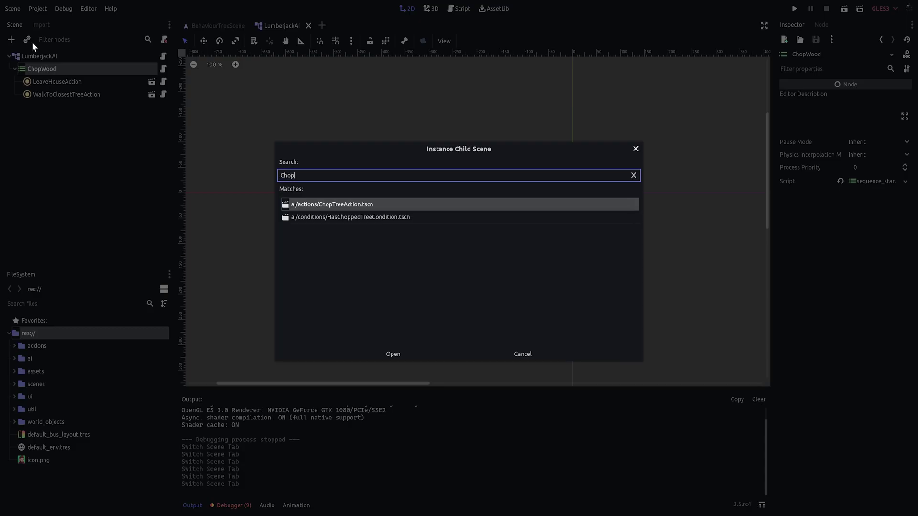
{"action": "key", "text": "Return"}
{"action": "left_click", "coordinate": [27, 39]}
{"action": "type", "text": "walktos"}
{"action": "key", "text": "Return"}
{"action": "left_click", "coordinate": [42, 69]}
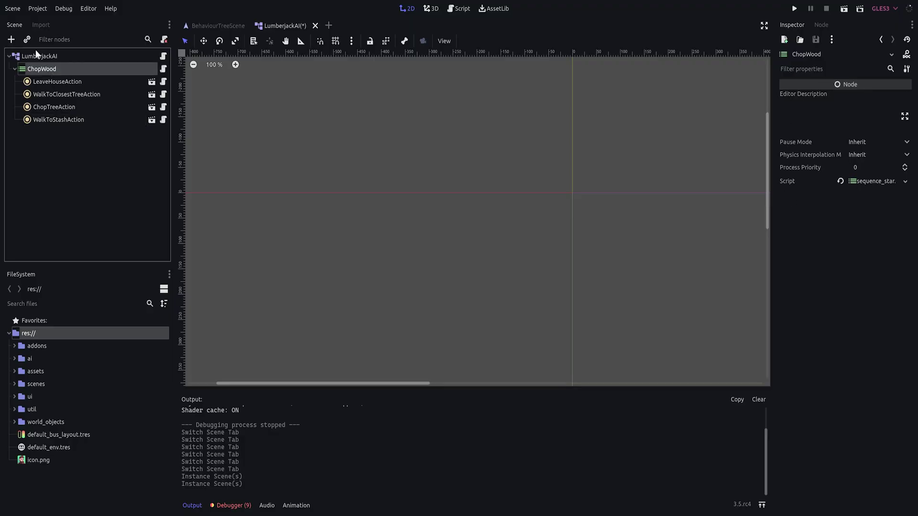
{"action": "left_click", "coordinate": [27, 39]}
{"action": "type", "text": "placeb"}
{"action": "key", "text": "Return"}
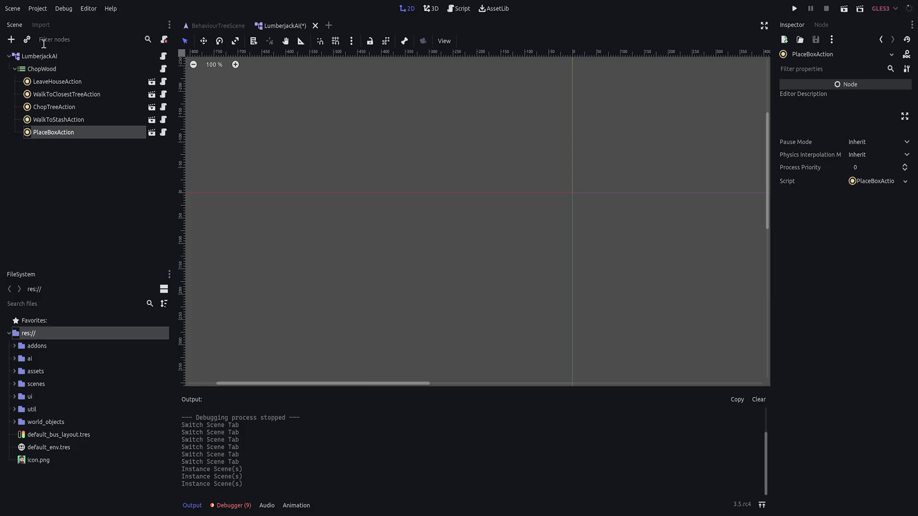
- Open the PlaceBoxAction scene and script to review its stash_area variable
{"action": "left_click", "coordinate": [56, 108]}
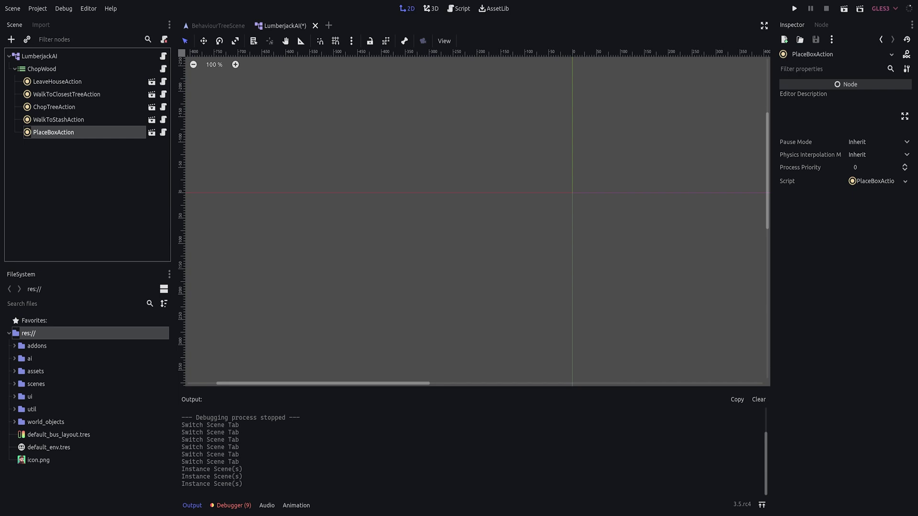
{"action": "left_click", "coordinate": [152, 132]}
{"action": "left_click", "coordinate": [163, 57]}
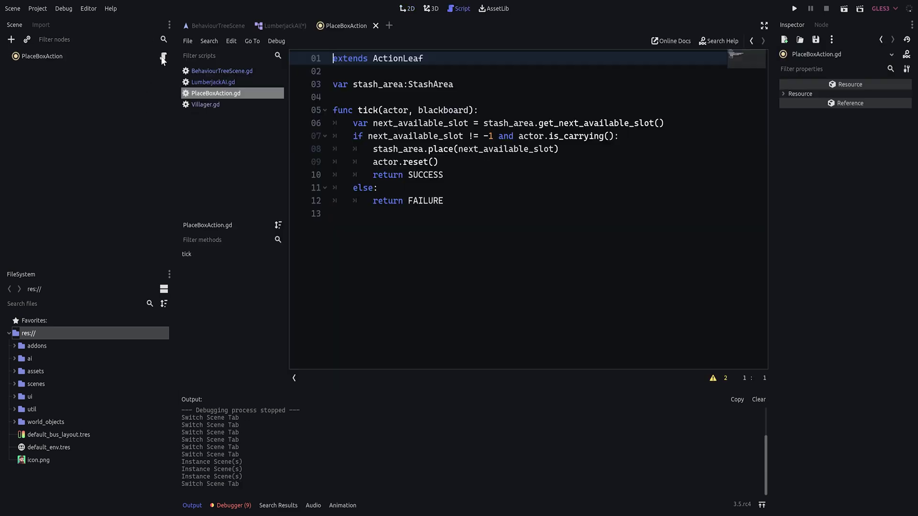
{"action": "left_click_drag", "start_coordinate": [454, 84], "coordinate": [331, 85]}
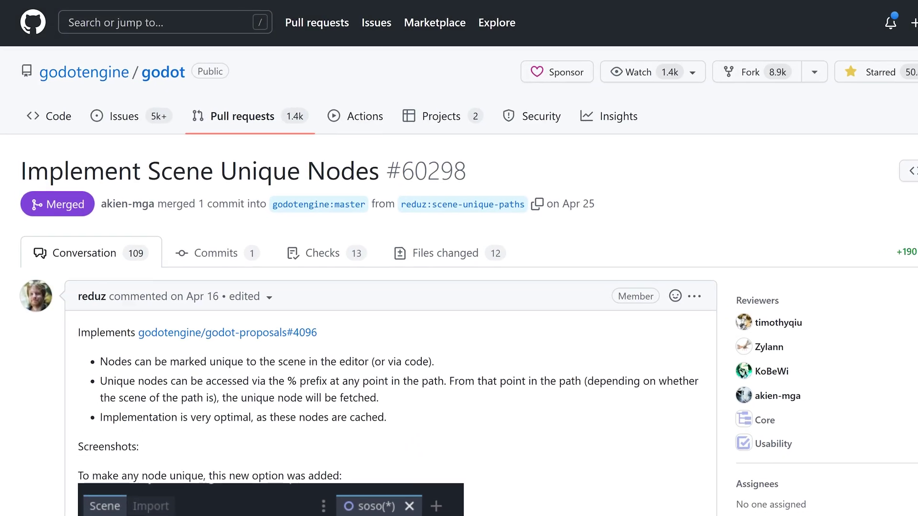
{"action": "scroll", "coordinate": [459, 287], "scroll_direction": "down", "scroll_amount": 7}
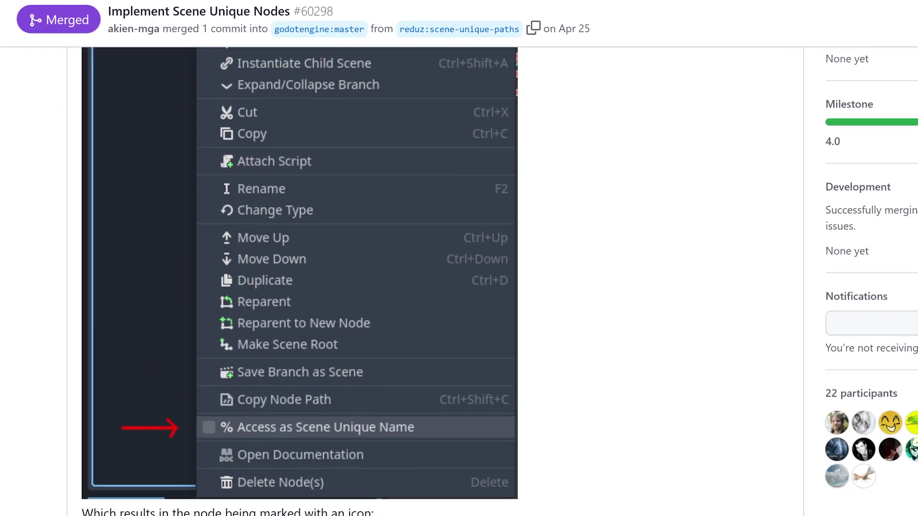
{"action": "scroll", "coordinate": [459, 287], "scroll_direction": "down", "scroll_amount": 3}
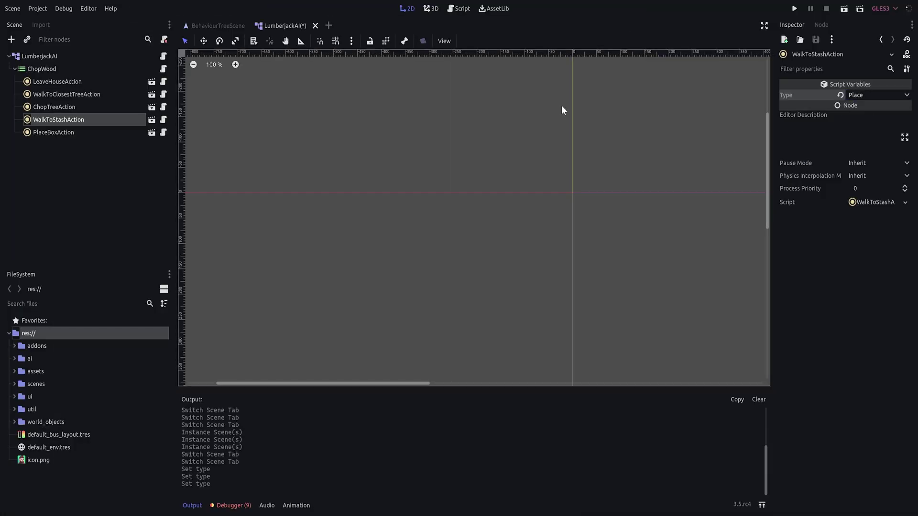
- Enable Access as Scene Unique Name on WalkToStashAction and PlaceBoxAction
{"action": "right_click", "coordinate": [63, 120]}
{"action": "left_click", "coordinate": [93, 257]}
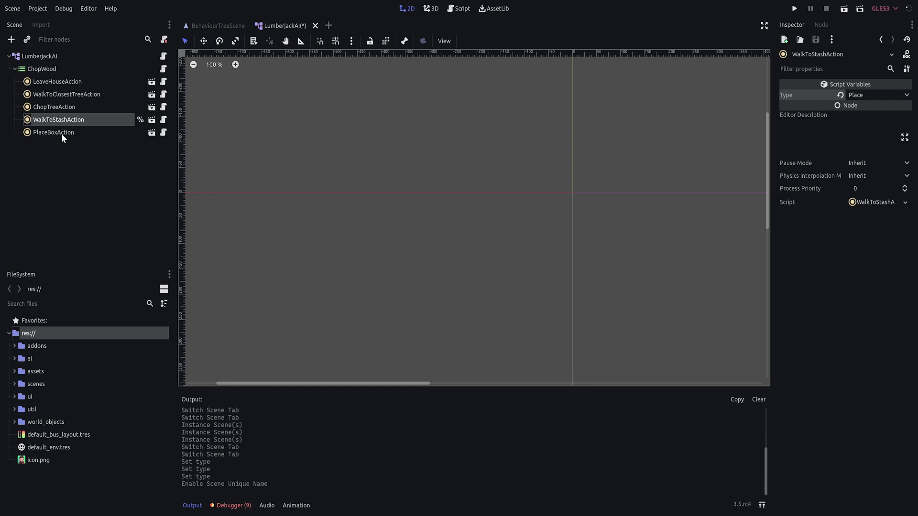
{"action": "right_click", "coordinate": [61, 133]}
{"action": "left_click", "coordinate": [69, 270]}
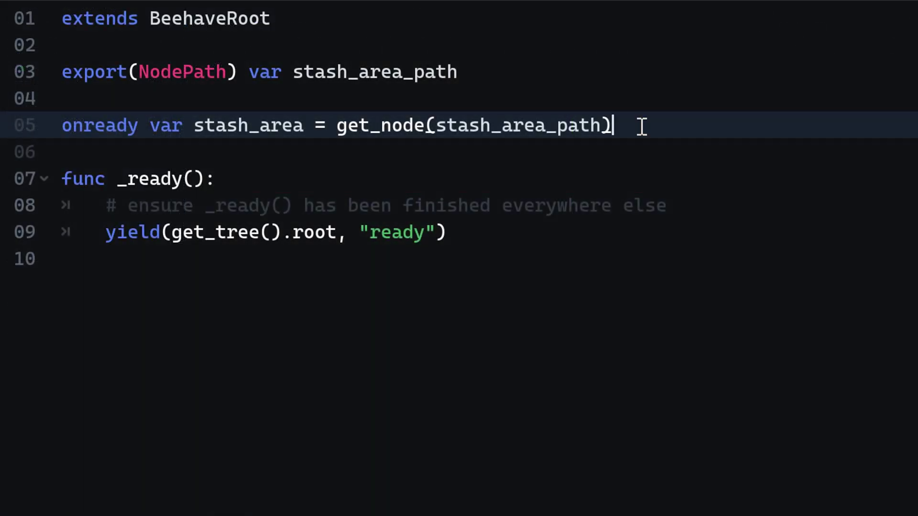
- In LumberjackAI.gd, add onready vars for both actions and assign stash_area to each
{"action": "key", "text": "Return"}
{"action": "key", "text": "Return"}
{"action": "type", "text": "onready var"}
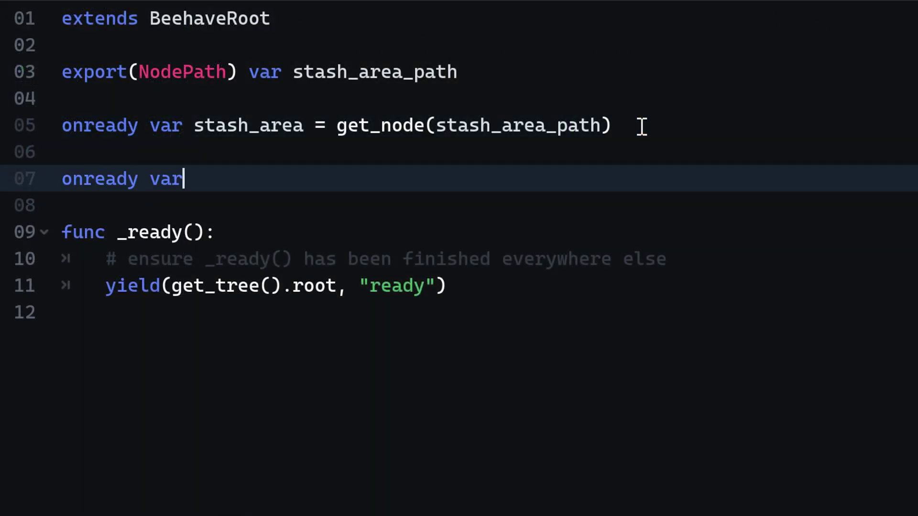
{"action": "type", "text": "\"\""}
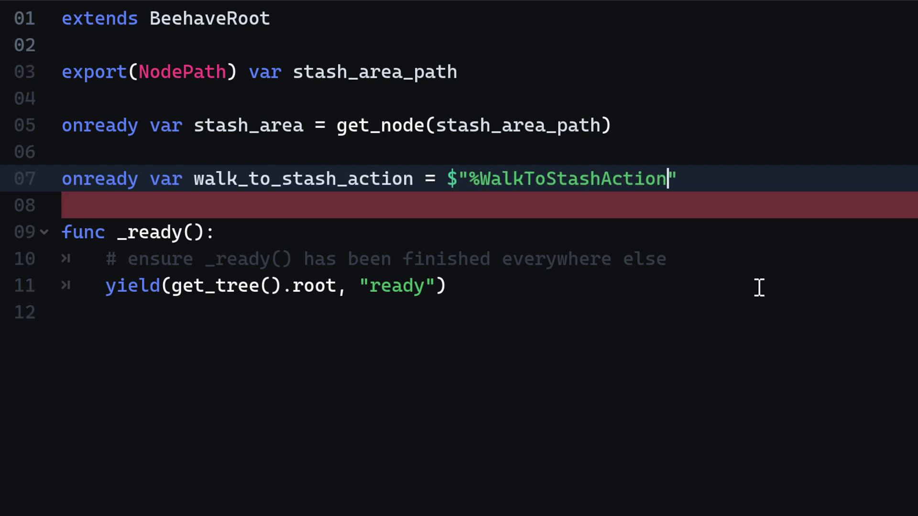
{"action": "left_click", "coordinate": [725, 179]}
{"action": "key", "text": "Return"}
{"action": "type", "text": "onready var place_box_action = $\"%PlaceBoxAc"}
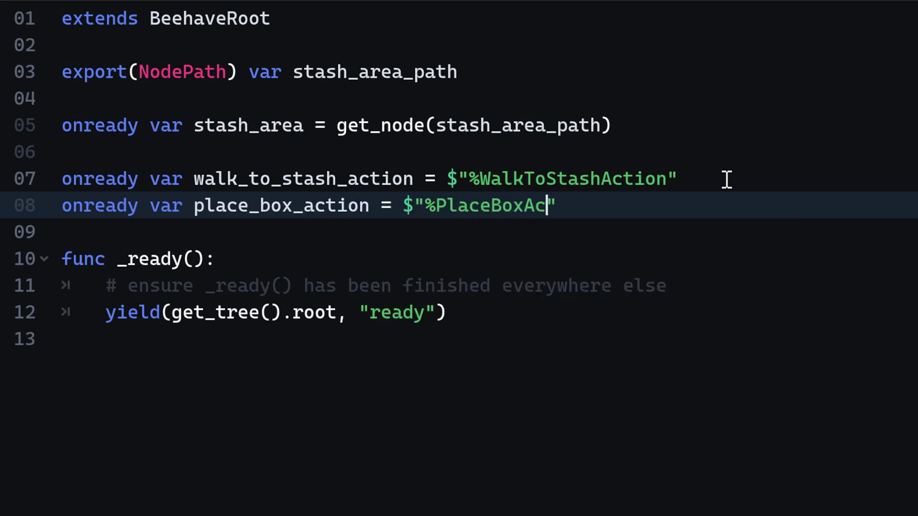
{"action": "left_click", "coordinate": [468, 316]}
{"action": "key", "text": "Return"}
{"action": "key", "text": "Return"}
{"action": "type", "text": "walk_to_stash_action.stash_area "}
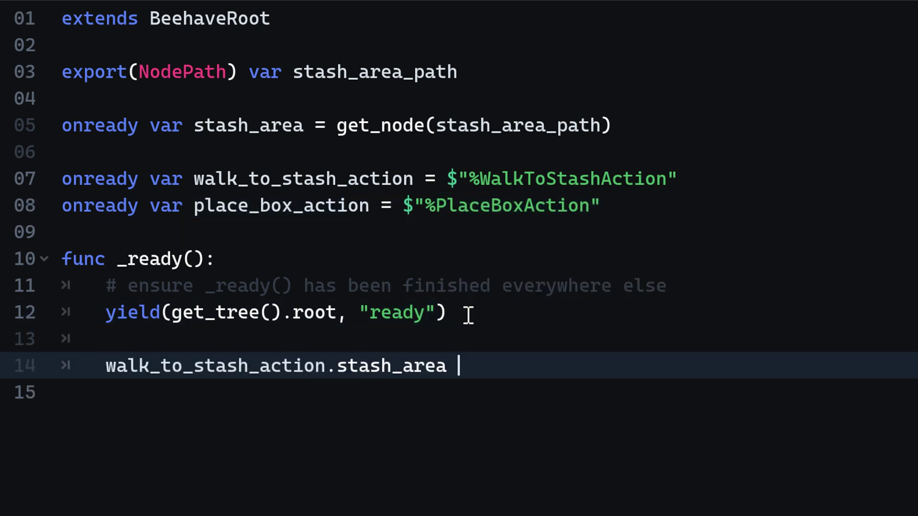
{"action": "type", "text": "= stash_area"}
{"action": "key", "text": "Return"}
{"action": "type", "text": "place_box_action.stash_area = stash_area"}
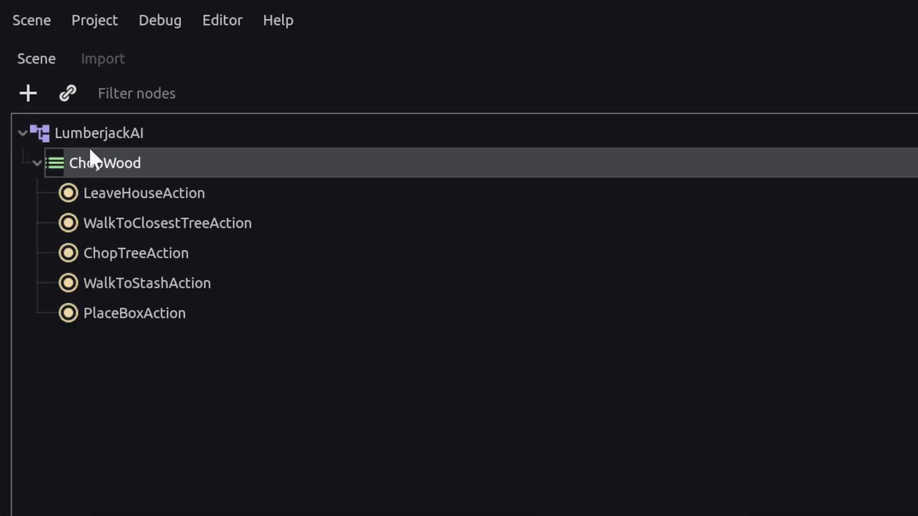
- Add a SelectorComposite under LumberjackAI, drag it above ChopWood and rename it 'Either'
{"action": "key", "text": "ctrl+a"}
{"action": "type", "text": "Sel"}
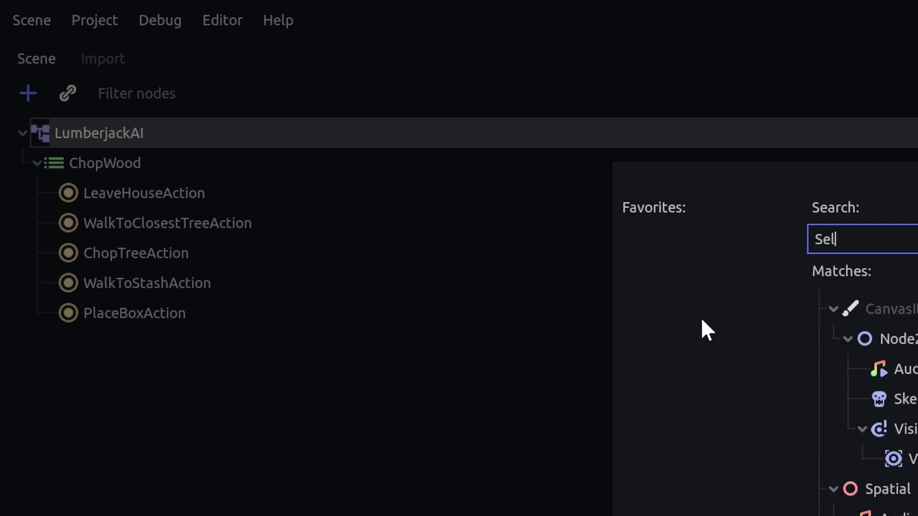
{"action": "type", "text": "e"}
{"action": "key", "text": "Return"}
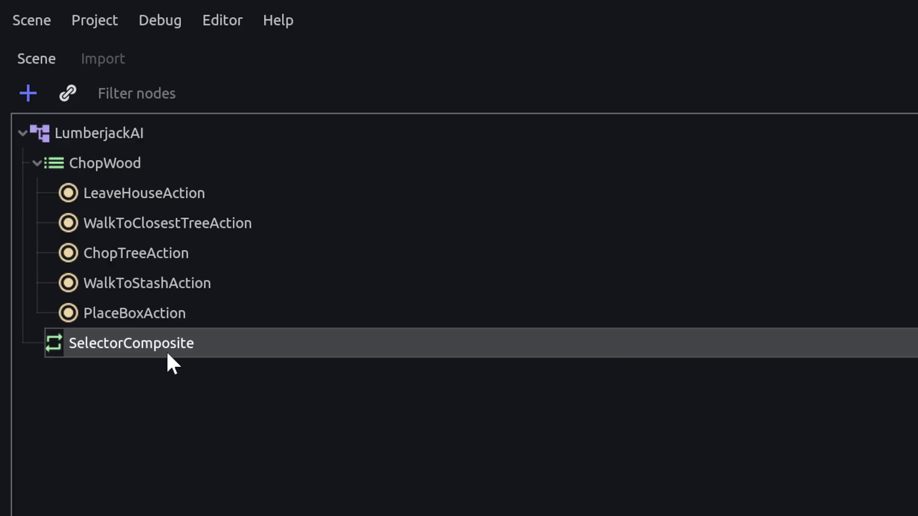
{"action": "left_click_drag", "start_coordinate": [139, 345], "coordinate": [102, 164]}
{"action": "double_click", "coordinate": [125, 166]}
{"action": "type", "text": "Either"}
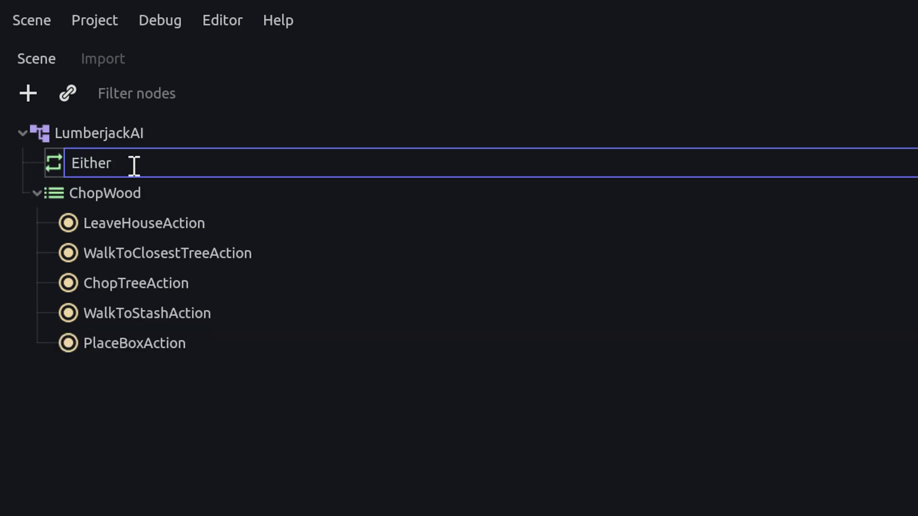
{"action": "key", "text": "Return"}
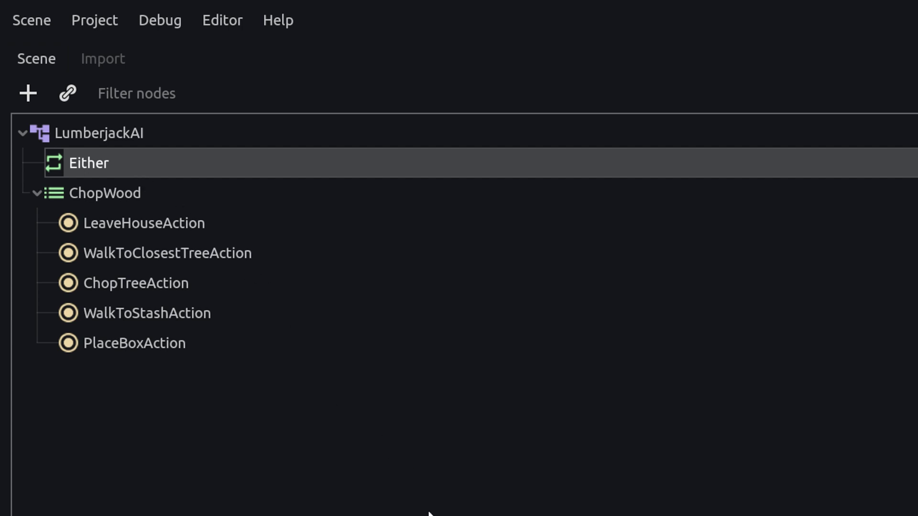
{"action": "double_click", "coordinate": [125, 175]}
- Add a SequenceComposite named 'Wait' under Either
{"action": "key", "text": "Escape"}
{"action": "left_click", "coordinate": [76, 91]}
{"action": "type", "text": "Sequen"}
{"action": "key", "text": "Escape"}
{"action": "left_click", "coordinate": [77, 92]}
{"action": "key", "text": "Return"}
{"action": "double_click", "coordinate": [205, 191]}
{"action": "type", "text": "Wait"}
{"action": "key", "text": "Return"}
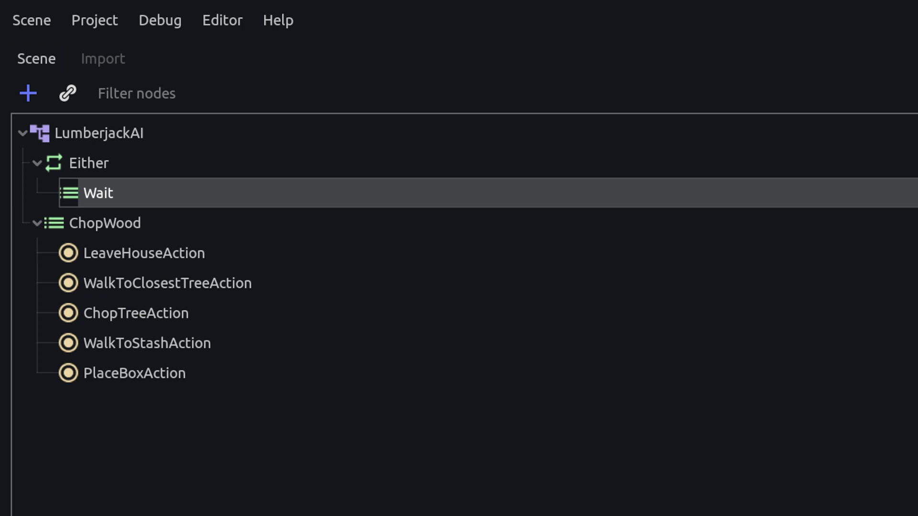
{"action": "double_click", "coordinate": [112, 188]}
{"action": "key", "text": "Escape"}
- Add an InverterDecorator 'HasNoGrownTree' under Wait wrapping an instanced HasGrownTree
{"action": "key", "text": "ctrl+a"}
{"action": "type", "text": "Inver"}
{"action": "key", "text": "Return"}
{"action": "double_click", "coordinate": [143, 225]}
{"action": "type", "text": "HasNeGrownTree"}
{"action": "key", "text": "Return"}
{"action": "left_click", "coordinate": [63, 100]}
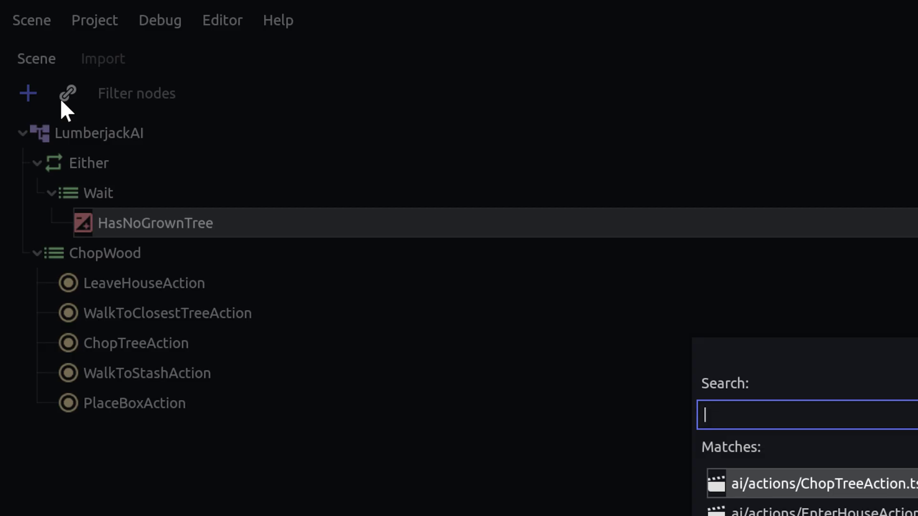
{"action": "type", "text": "HasGr"}
{"action": "key", "text": "Return"}
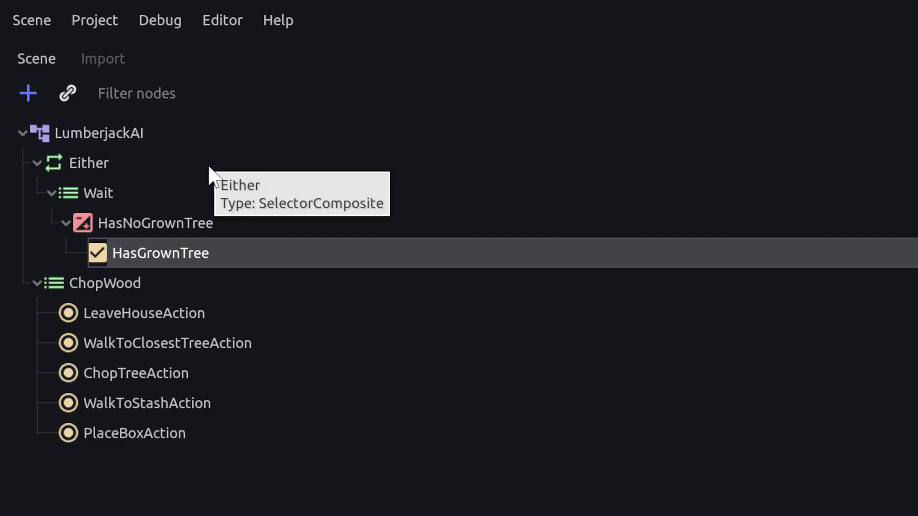
{"action": "left_click", "coordinate": [142, 229]}
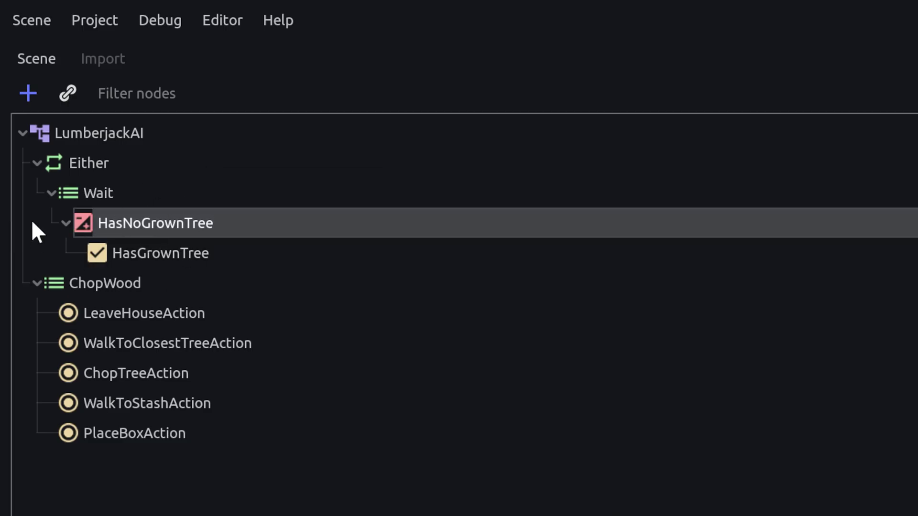
{"action": "key", "text": "Up"}
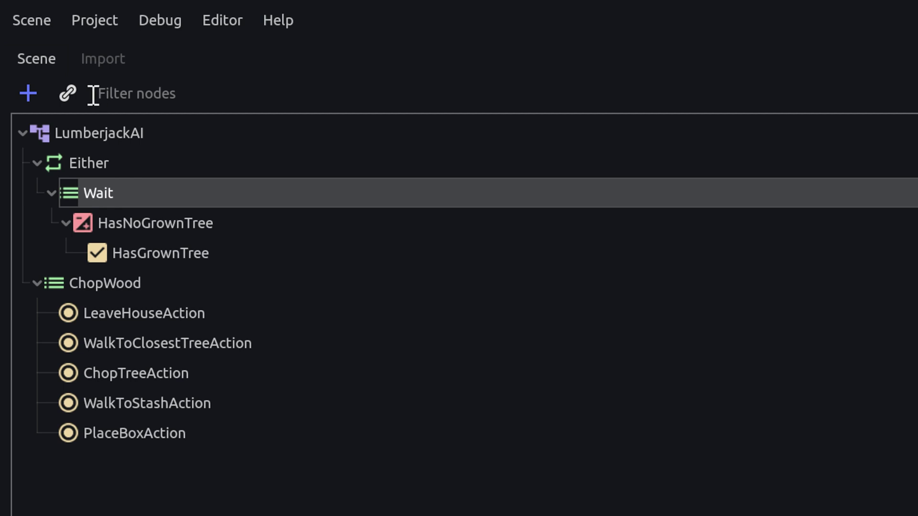
- Add an InverterDecorator 'HasNoFreeSpace' under Wait wrapping an instanced HasStashFreeSpace
{"action": "key", "text": "ctrl+a"}
{"action": "type", "text": "Inver"}
{"action": "key", "text": "Return"}
{"action": "double_click", "coordinate": [137, 284]}
{"action": "type", "text": "HasNoFreeSpace"}
{"action": "key", "text": "Return"}
{"action": "left_click", "coordinate": [61, 98]}
{"action": "type", "text": "HasFr"}
{"action": "key", "text": "Return"}
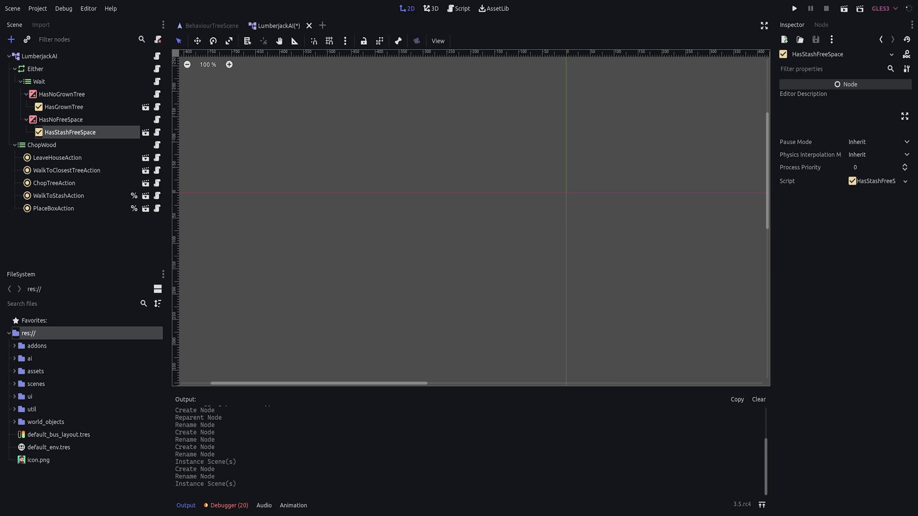
{"action": "right_click", "coordinate": [69, 134]}
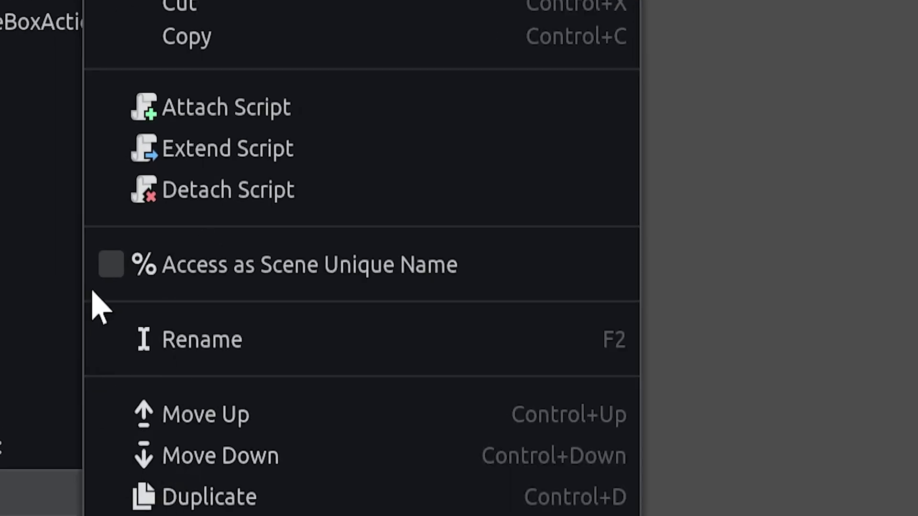
- Make HasStashFreeSpace a scene-unique node and pass it stash_area in LumberjackAI.gd's _ready
{"action": "left_click", "coordinate": [96, 267]}
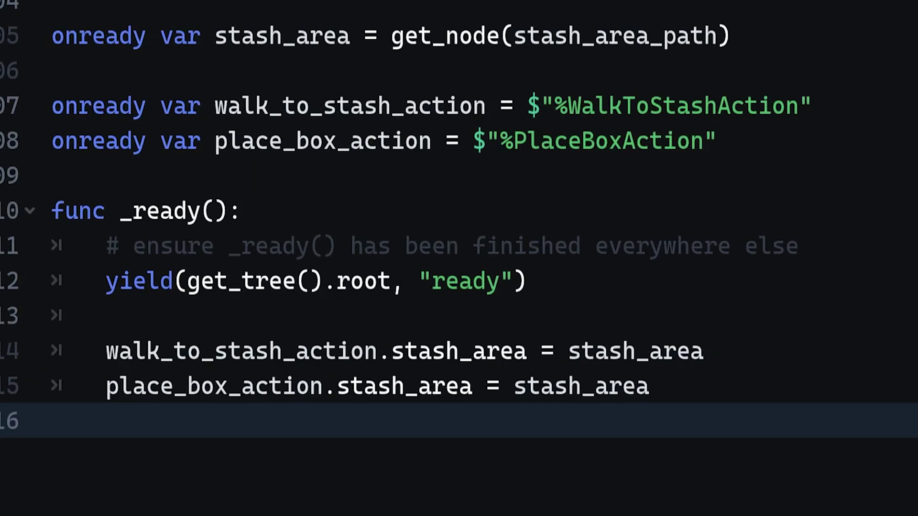
{"action": "key", "text": "Return"}
{"action": "type", "text": "onready var has"}
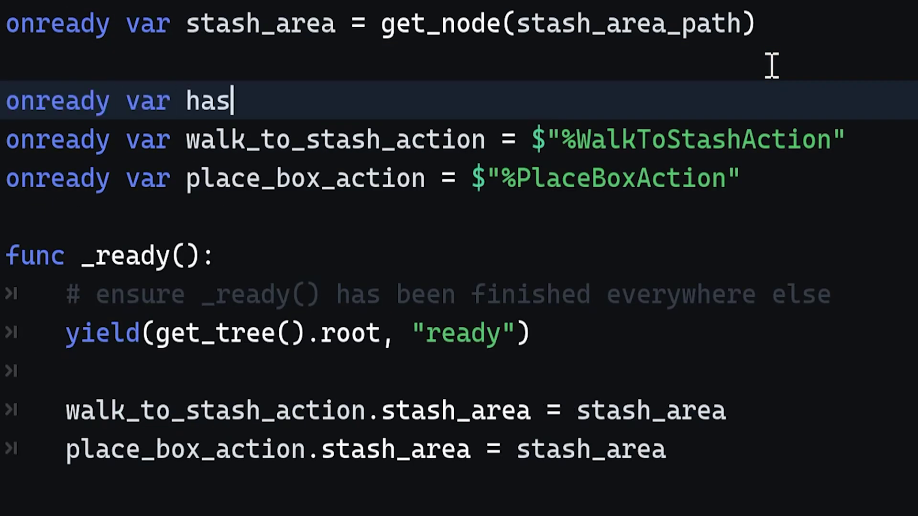
{"action": "type", "text": "_stash_free_space = $\"%HasStashFreeSpa"}
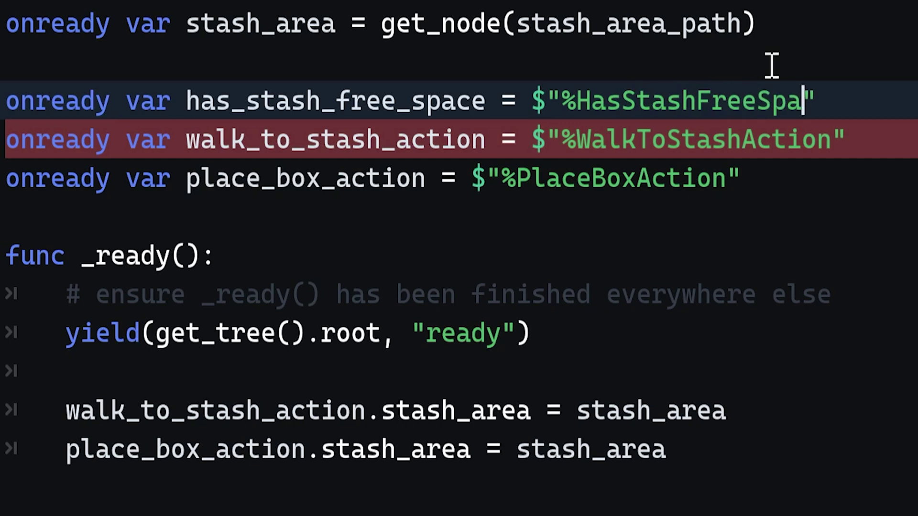
{"action": "type", "text": "ce"}
{"action": "left_click", "coordinate": [373, 375]}
{"action": "key", "text": "Return"}
{"action": "type", "text": "has_stash_free_space.stash_area = stash_area"}
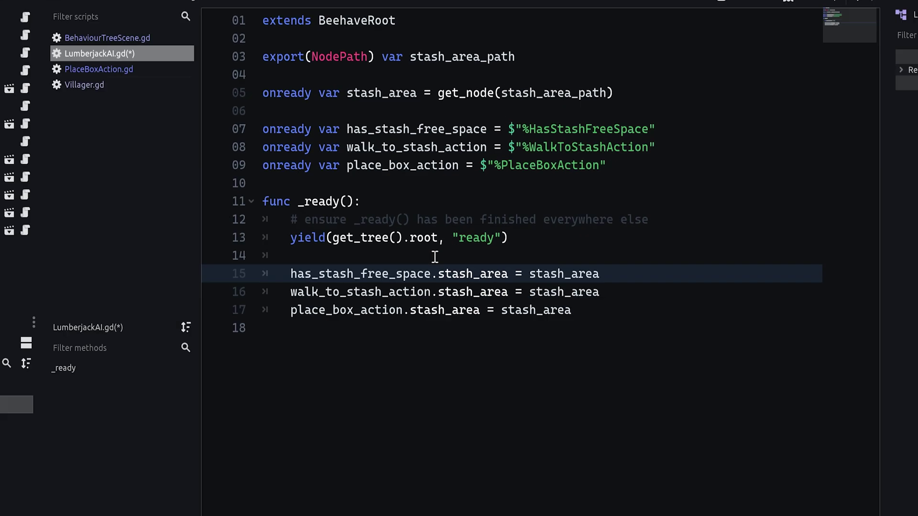
{"action": "left_click", "coordinate": [381, 238]}
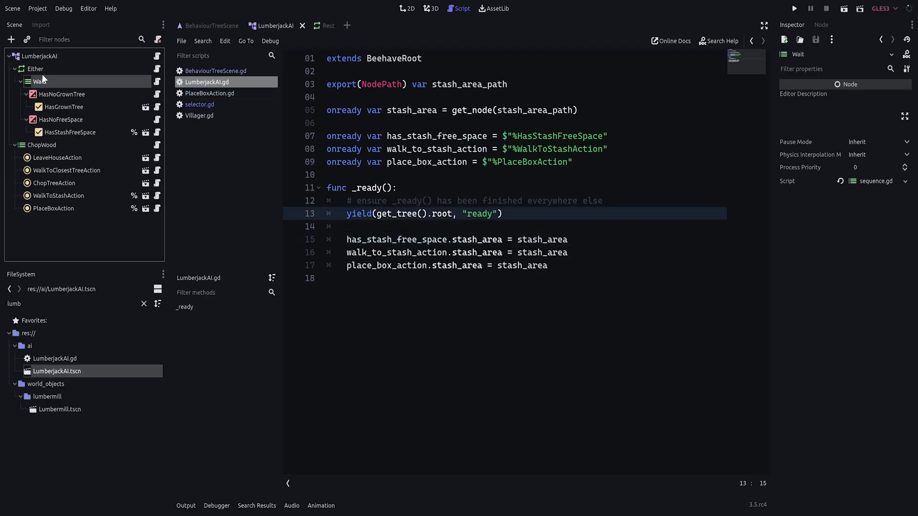
- Instance the Rest scene under the Wait sequence
{"action": "left_click", "coordinate": [27, 39]}
{"action": "type", "text": "rest"}
{"action": "key", "text": "Return"}
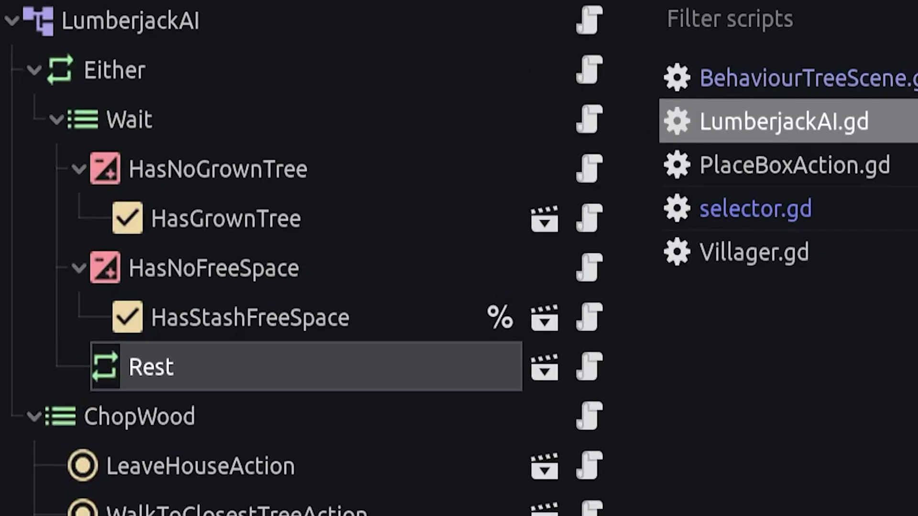
- Inspect the Rest scene's IsResting node, then return to LumberjackAI's Wait sequence
{"action": "left_click", "coordinate": [544, 370]}
{"action": "left_click", "coordinate": [222, 81]}
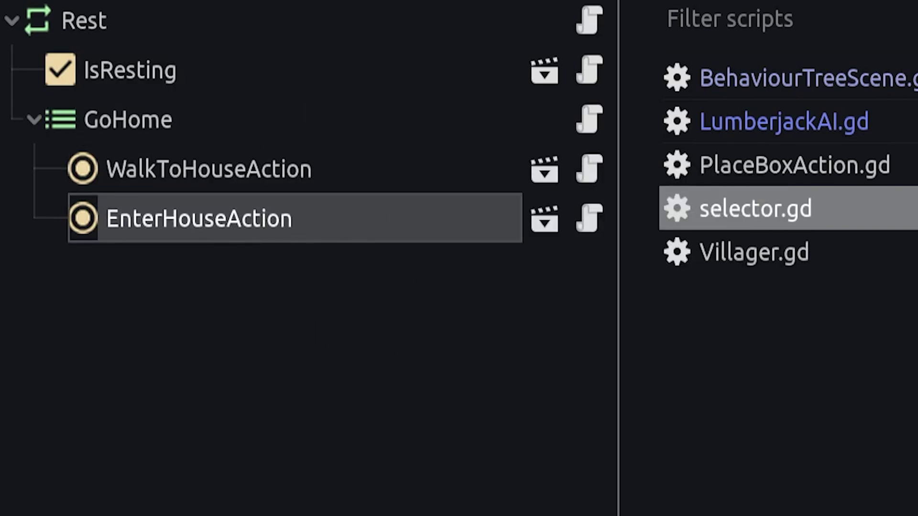
{"action": "left_click", "coordinate": [784, 122]}
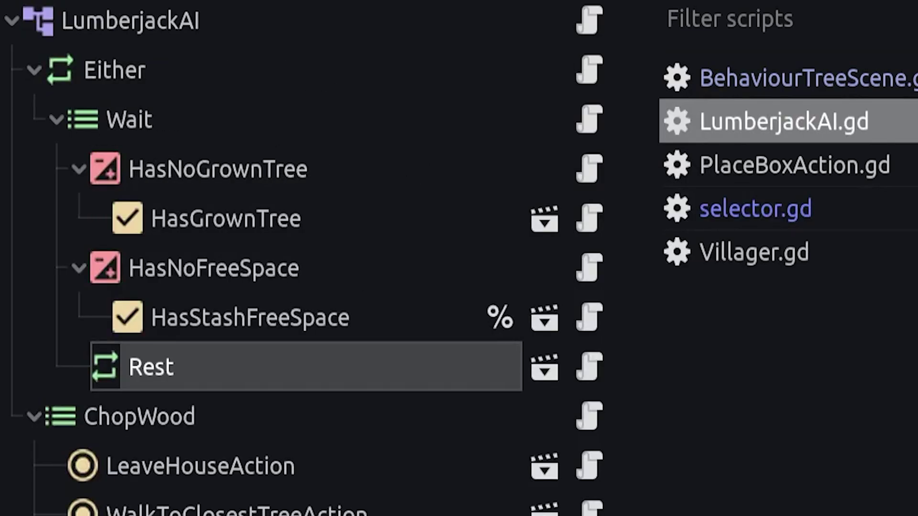
{"action": "left_click", "coordinate": [68, 126]}
{"action": "left_click", "coordinate": [56, 122]}
{"action": "left_click", "coordinate": [56, 119]}
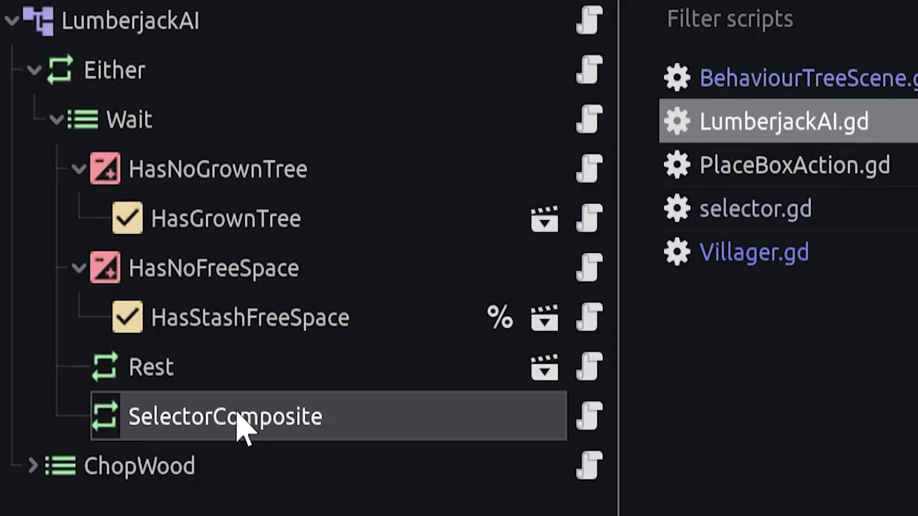
- Move the new selector to Wait's first child slot and rename it NeedsToWait
{"action": "left_click_drag", "start_coordinate": [246, 431], "coordinate": [430, 149]}
{"action": "double_click", "coordinate": [446, 172]}
{"action": "type", "text": "NeedsToWait"}
{"action": "key", "text": "Return"}
- Put HasNoGrownTree and HasNoFreeSpace inside NeedsToWait, with Wait above ChopWood under Either
{"action": "left_click", "coordinate": [215, 219]}
{"action": "left_click", "coordinate": [214, 318], "text": "shift"}
{"action": "left_click_drag", "start_coordinate": [214, 317], "coordinate": [98, 168]}
{"action": "left_click", "coordinate": [76, 168]}
{"action": "left_click_drag", "start_coordinate": [127, 287], "coordinate": [115, 119]}
{"action": "left_click_drag", "start_coordinate": [129, 168], "coordinate": [183, 115]}
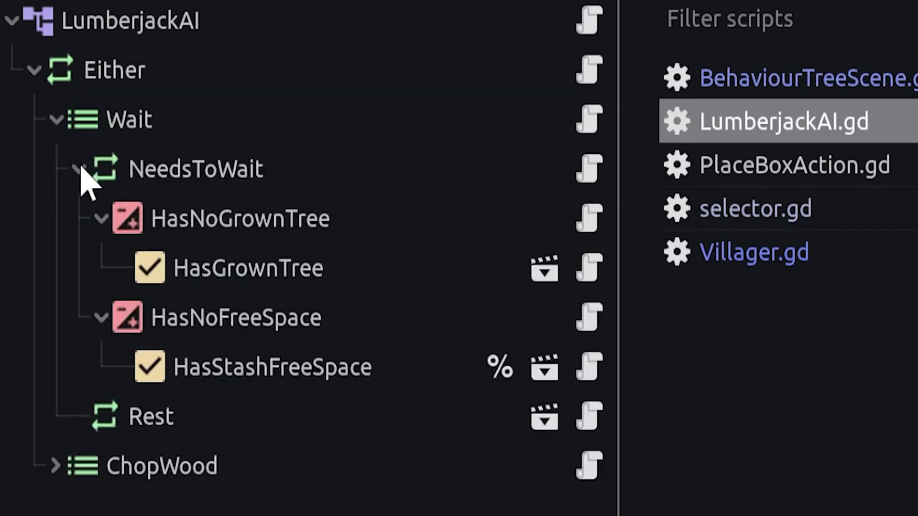
{"action": "left_click", "coordinate": [78, 168]}
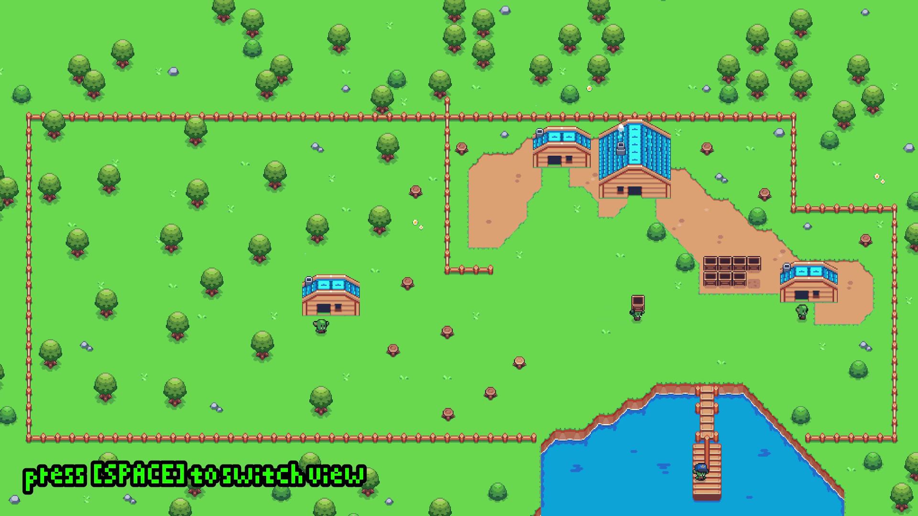
- Zoom the running game's view in on the farm buildings
{"action": "key", "text": "space"}
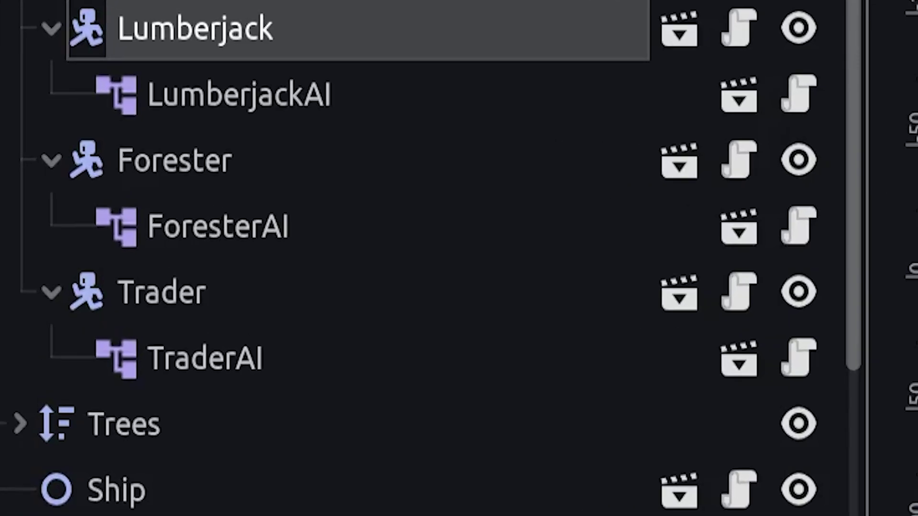
- Open the Trader's TraderAI node as its own scene and select its root
{"action": "left_click", "coordinate": [51, 198]}
{"action": "left_click", "coordinate": [249, 360]}
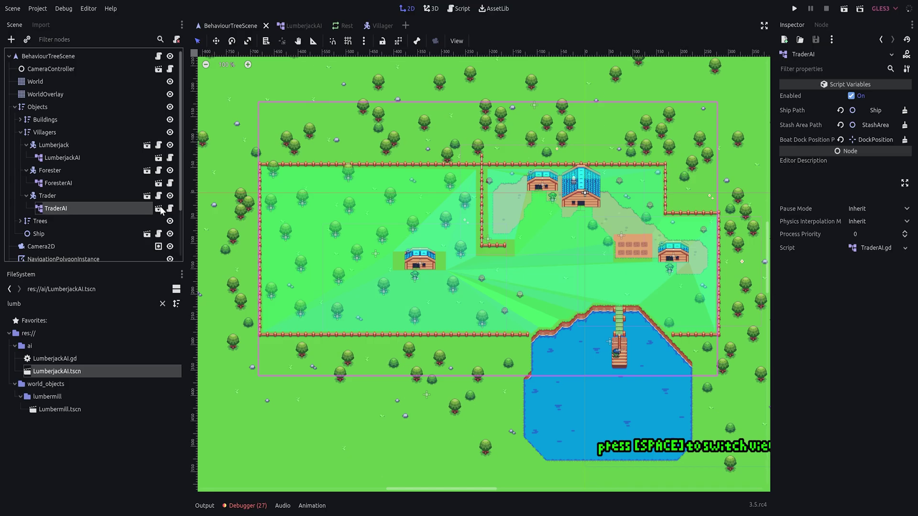
{"action": "left_click", "coordinate": [158, 208]}
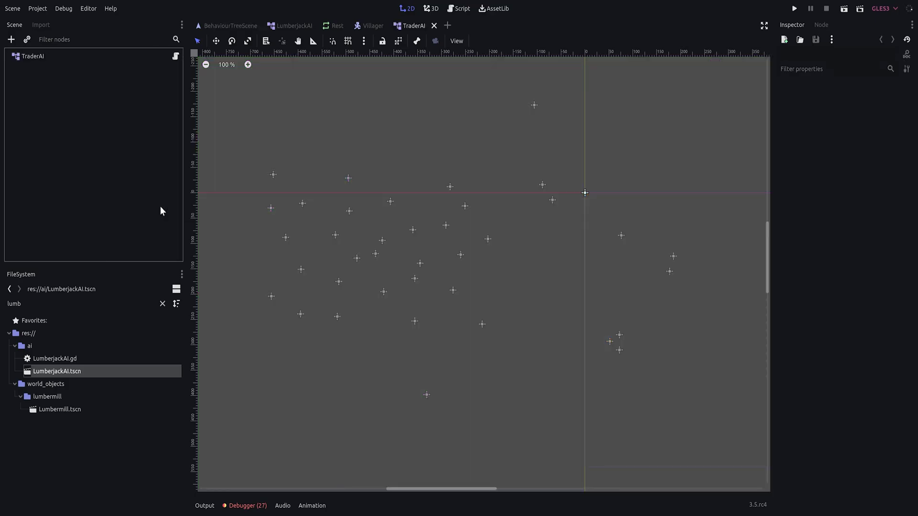
{"action": "left_click", "coordinate": [37, 57]}
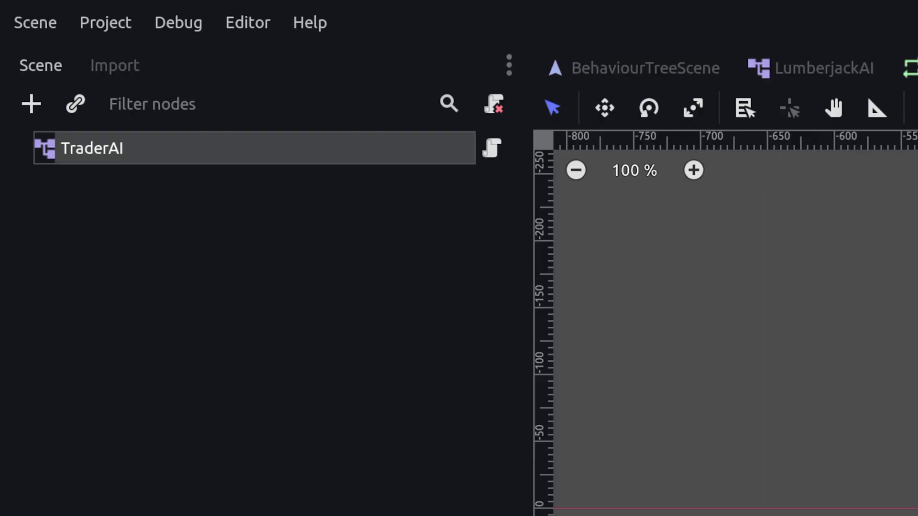
{"action": "key", "text": "ctrl+a"}
- Add an Either selector under TraderAI containing a Wait sequence
{"action": "key", "text": "Return"}
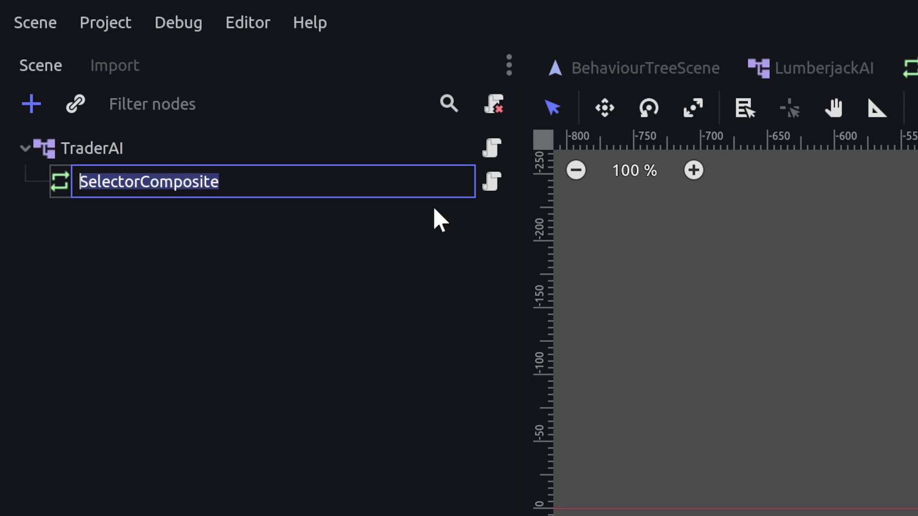
{"action": "type", "text": "Either"}
{"action": "key", "text": "Return"}
{"action": "key", "text": "ctrl+a"}
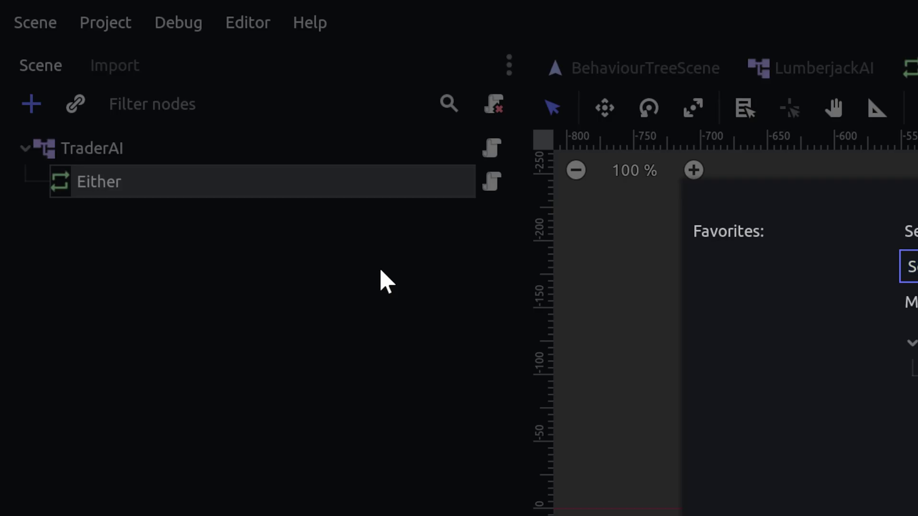
{"action": "key", "text": "Return"}
{"action": "type", "text": "Wait"}
{"action": "key", "text": "Return"}
- Add a DeliverGoods star sequence under Either
{"action": "key", "text": "ctrl+a"}
{"action": "key", "text": "Return"}
{"action": "type", "text": "DeliverGoods"}
{"action": "key", "text": "Return"}
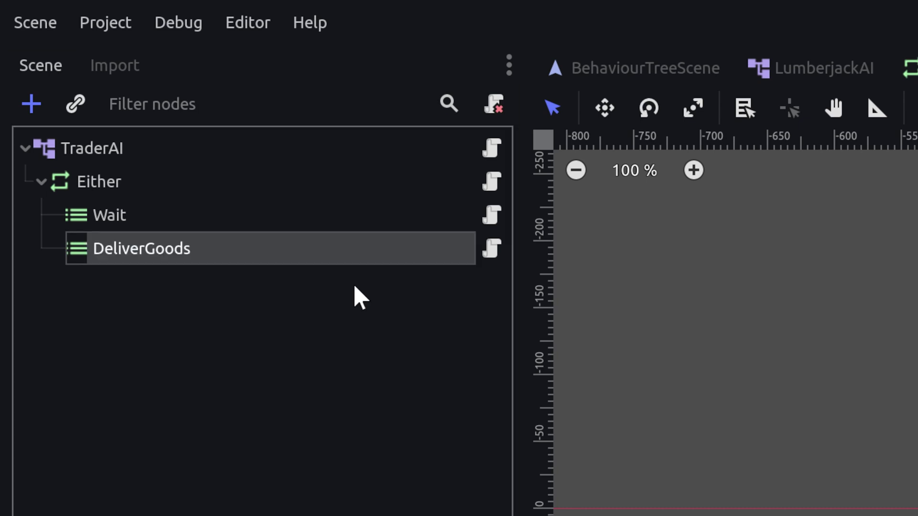
{"action": "key", "text": "ctrl+a"}
{"action": "key", "text": "Escape"}
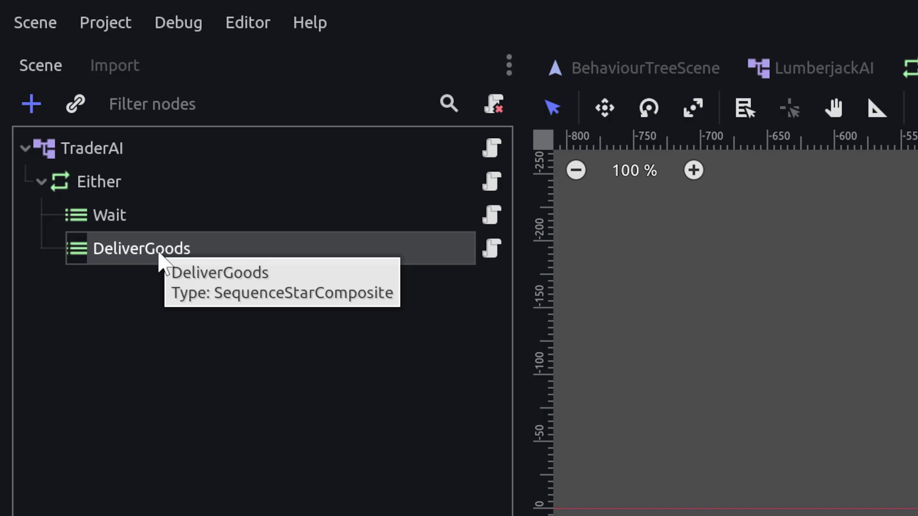
- Instance LeaveHouseAction, WalkToStashAction and TakeBoxAction under DeliverGoods
{"action": "key", "text": "ctrl+a"}
{"action": "key", "text": "Return"}
{"action": "left_click", "coordinate": [75, 111]}
{"action": "type", "text": "WalkToSt"}
{"action": "key", "text": "Return"}
{"action": "left_click", "coordinate": [75, 104]}
{"action": "type", "text": "Take"}
{"action": "key", "text": "Return"}
- Instance WalkToLocationAction and PlaceBoxAction at the end of DeliverGoods
{"action": "left_click", "coordinate": [86, 106]}
{"action": "type", "text": "W"}
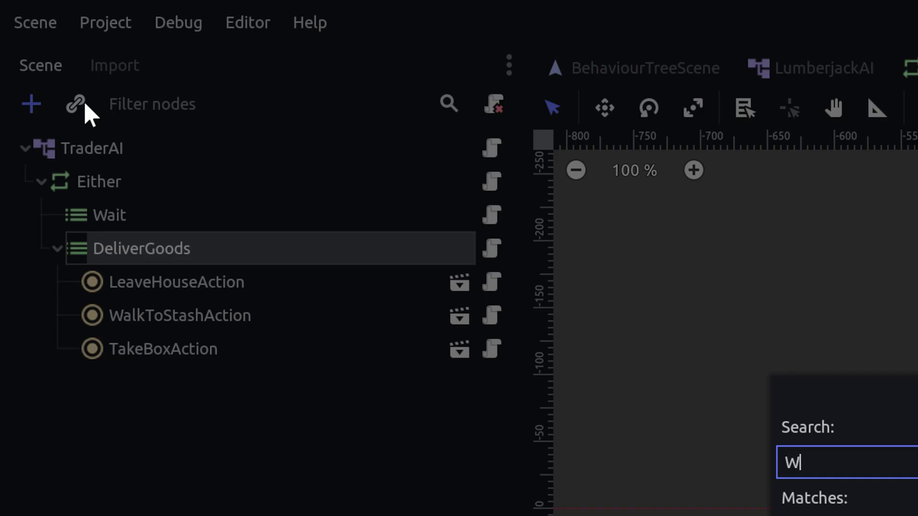
{"action": "type", "text": "alkToL"}
{"action": "key", "text": "Return"}
{"action": "left_click", "coordinate": [79, 107]}
{"action": "type", "text": "Place"}
{"action": "key", "text": "Return"}
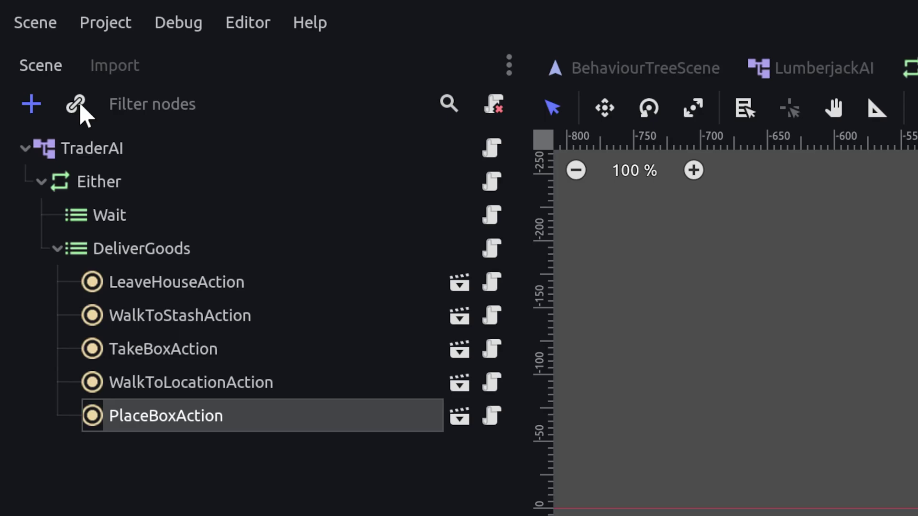